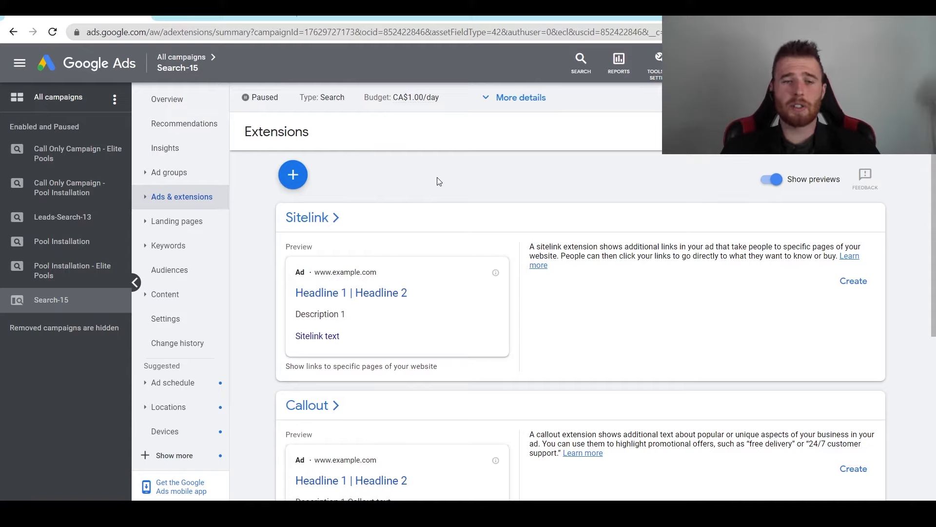
View the example ad image showing a call button, and return to the campaign's extensions page.
left_click(219, 17)
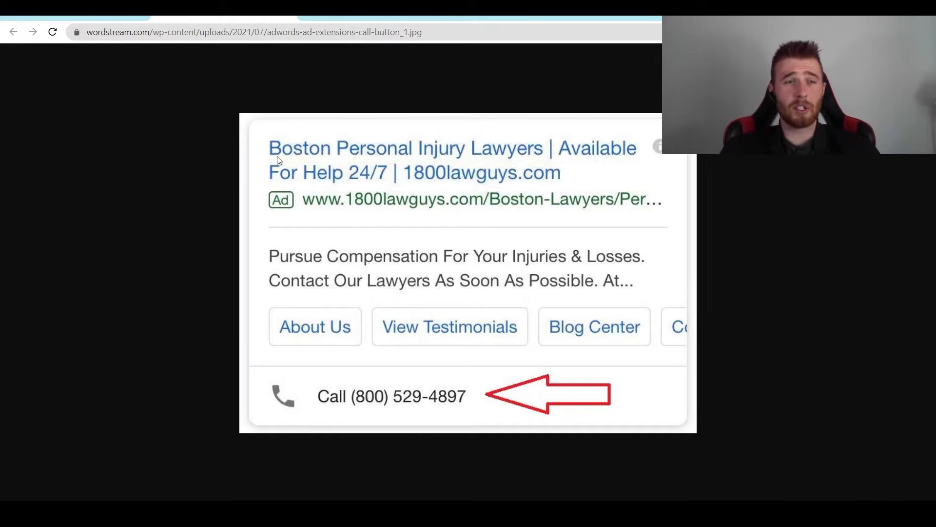
left_click(100, 17)
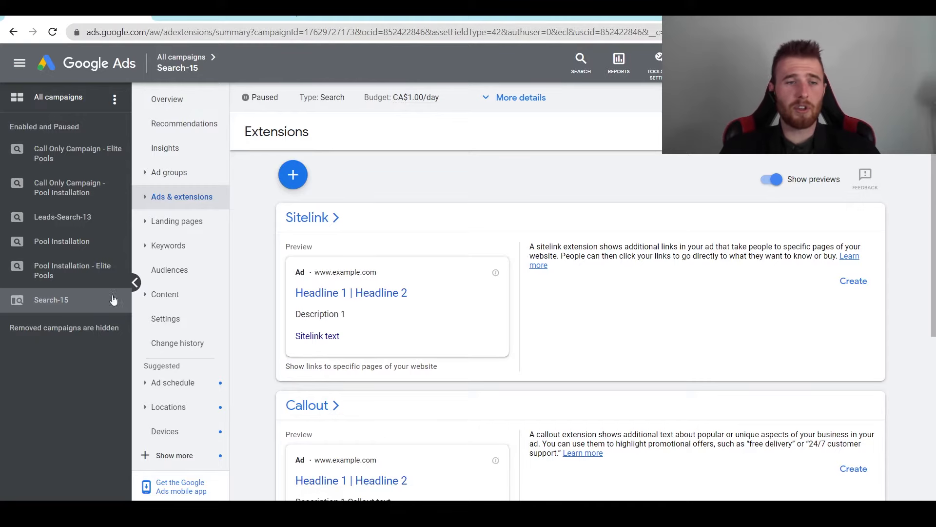
Start a new call extension from the extensions page of the Search-15 campaign.
left_click(47, 303)
left_click(46, 302)
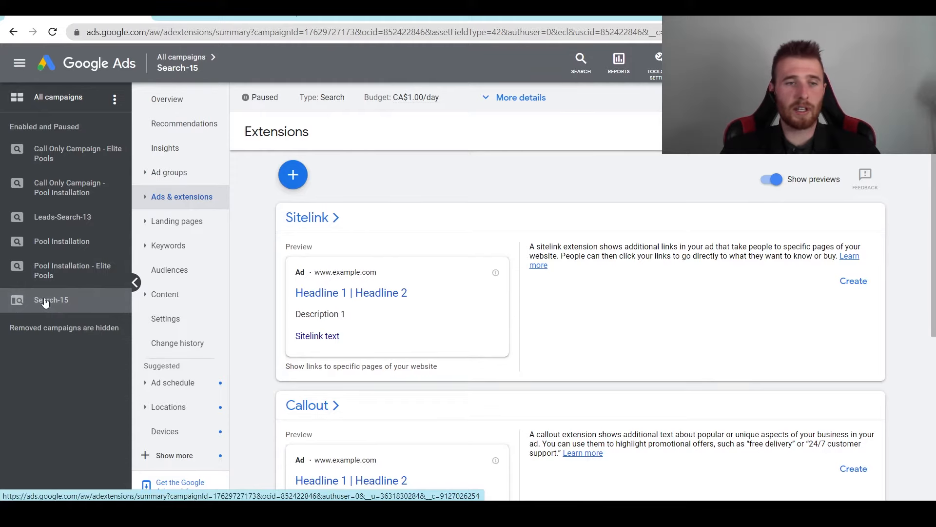
left_click(162, 200)
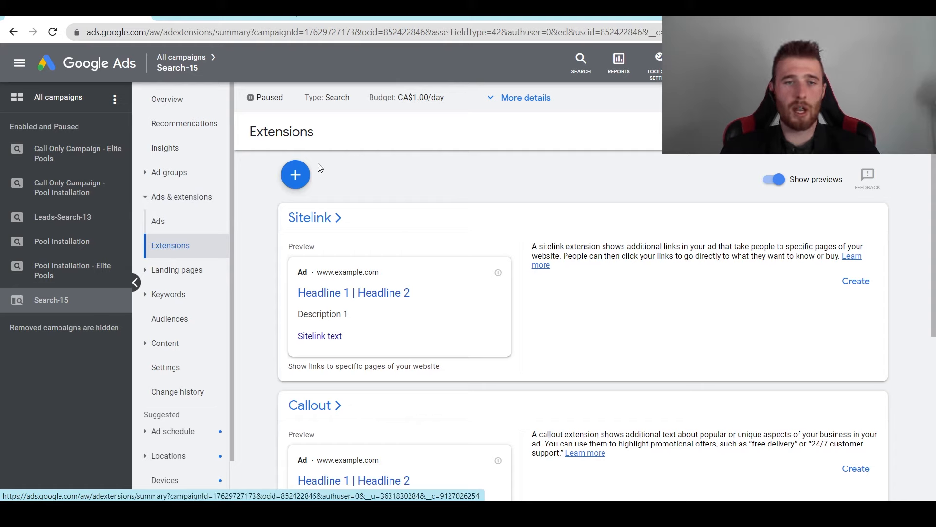
left_click(297, 180)
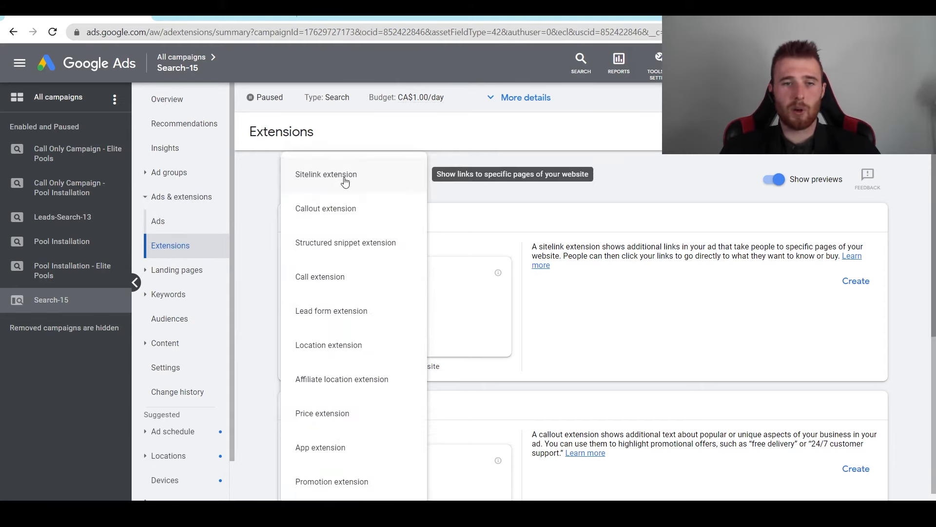
left_click(400, 278)
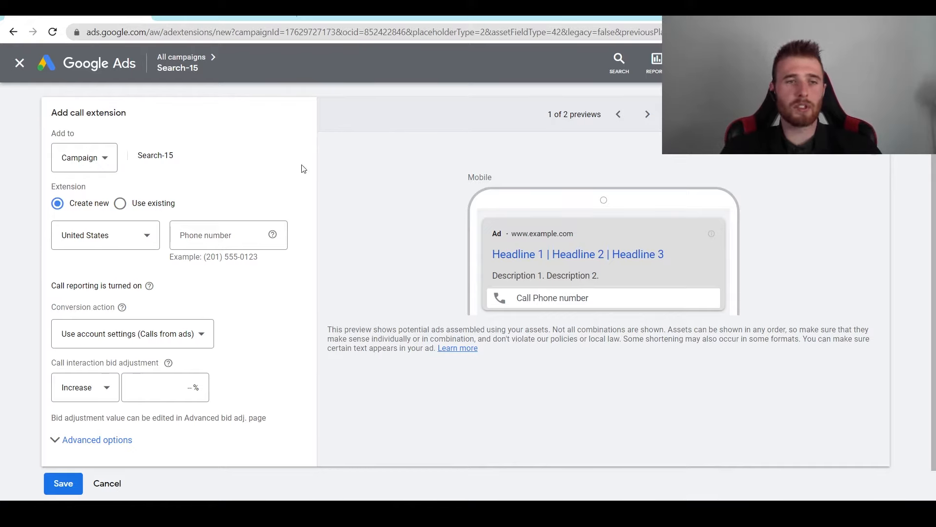
Review the levels the call extension can be added to, keeping it on the campaign.
left_click(103, 157)
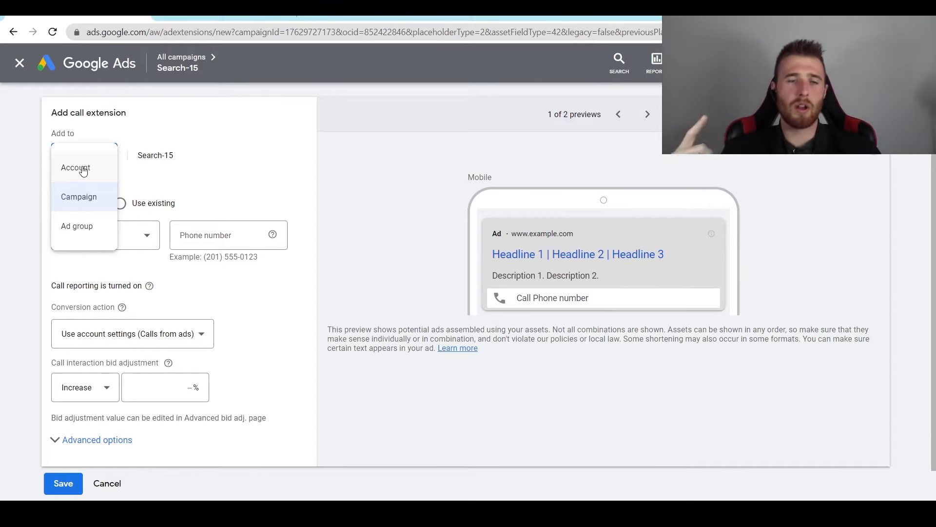
left_click(270, 193)
scroll(374, 184, "down", 1)
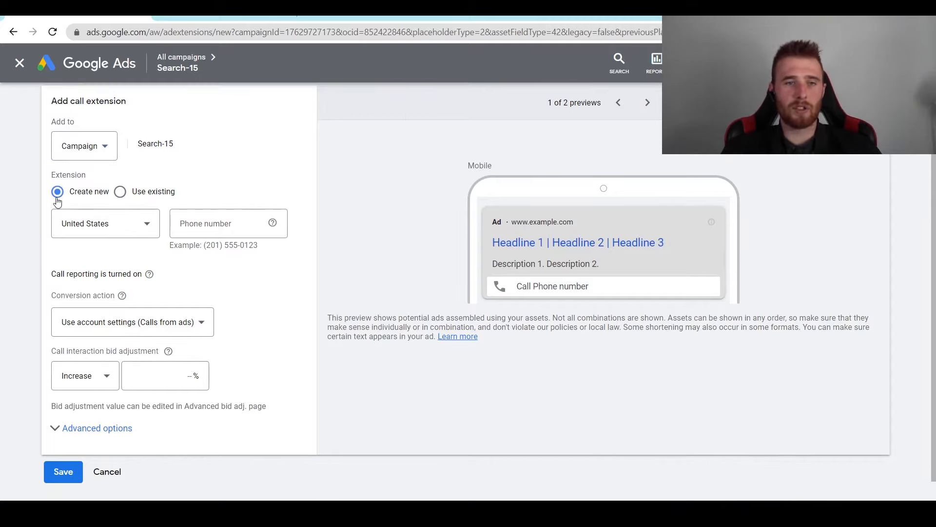
Set the call extension's country to Canada and enter the business phone number.
left_click(132, 229)
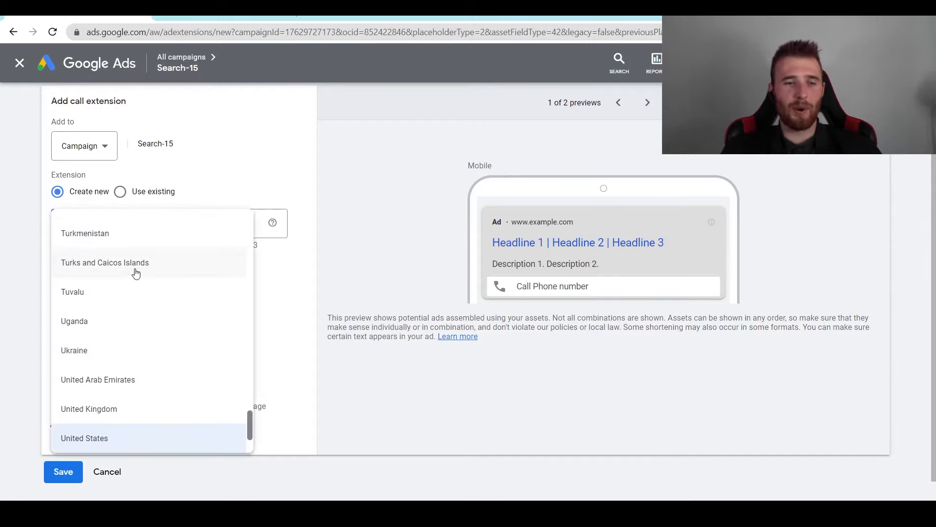
left_click(269, 185)
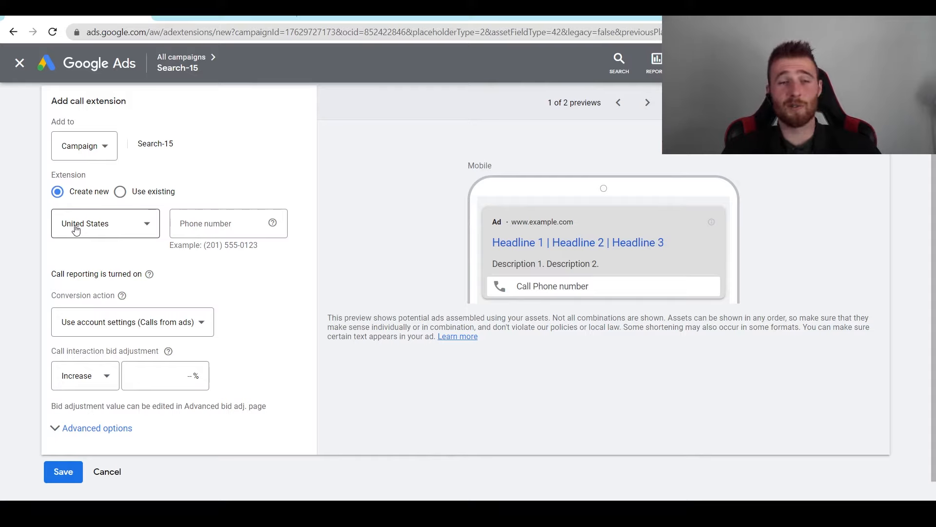
left_click(76, 229)
scroll(117, 265, "up", 8)
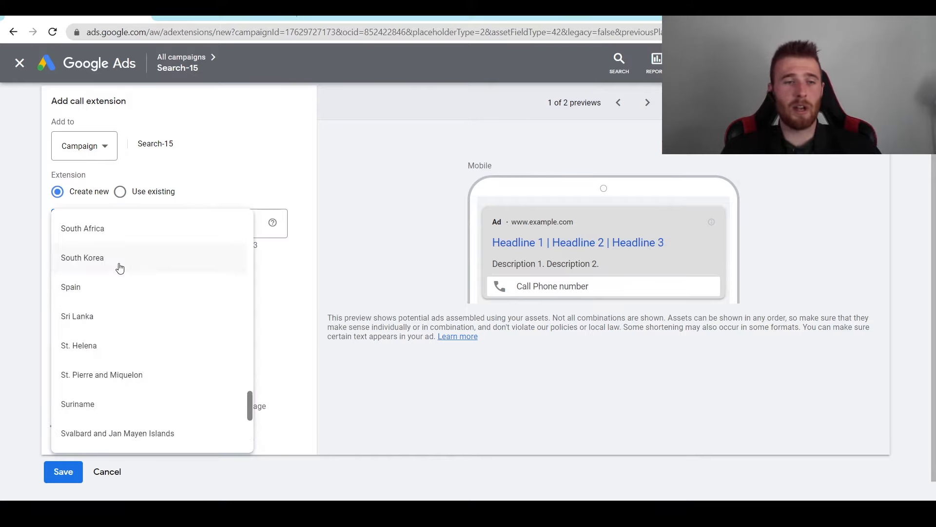
scroll(120, 268, "up", 10)
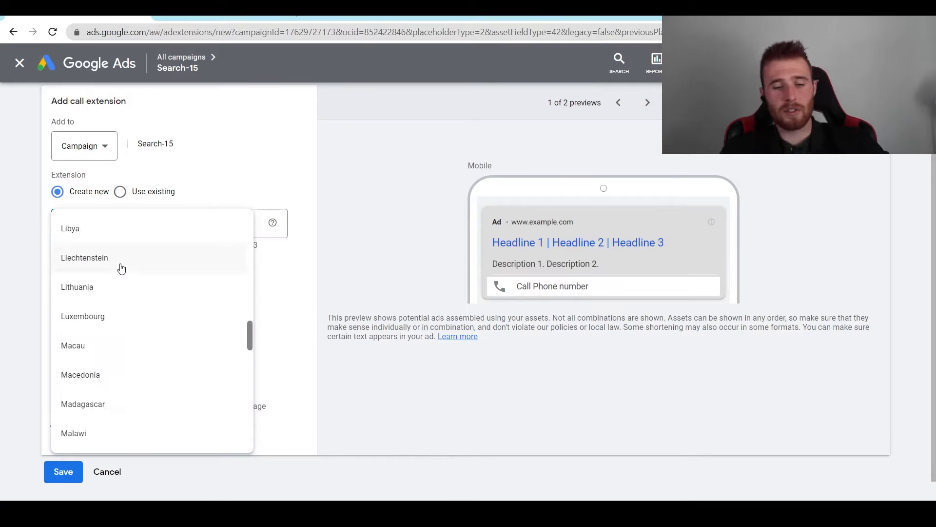
scroll(121, 269, "up", 15)
left_click(129, 292)
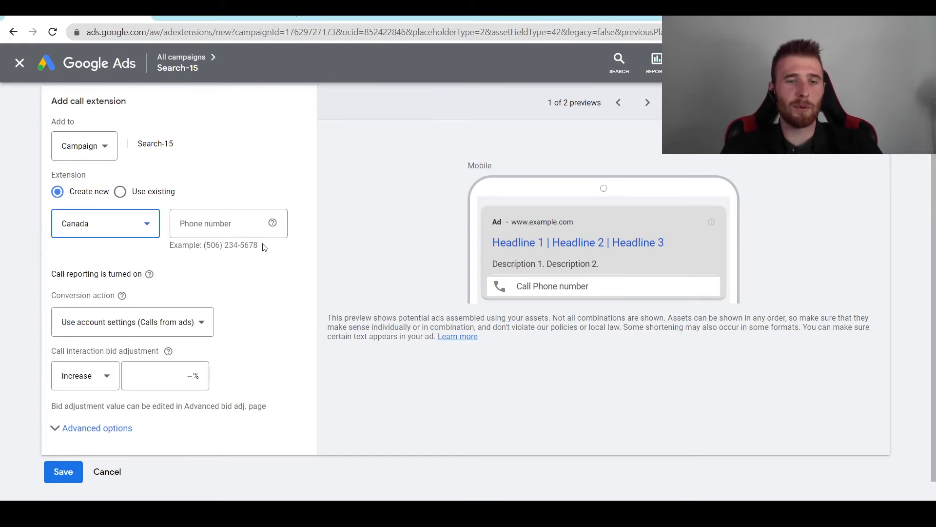
left_click(227, 220)
key("ctrl+v")
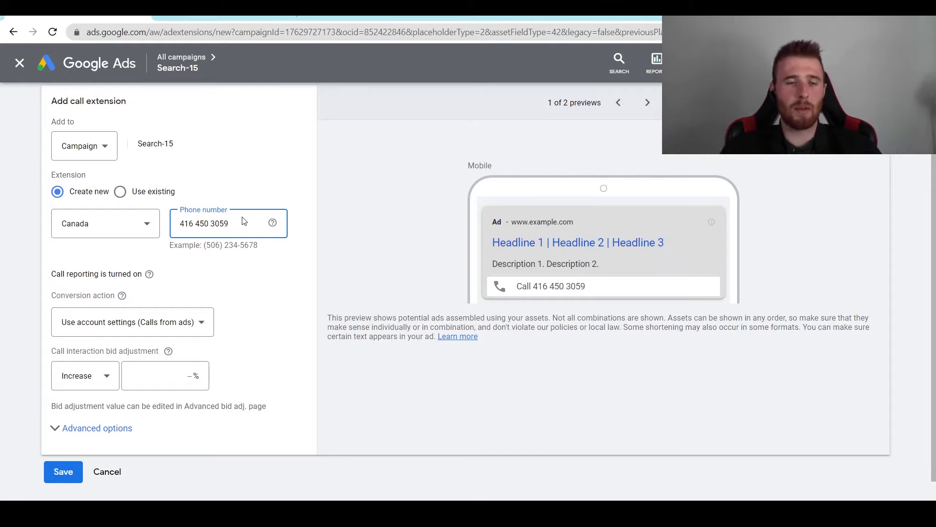
Review the call reporting setting and the available conversion actions for the call extension.
middle_click(335, 196)
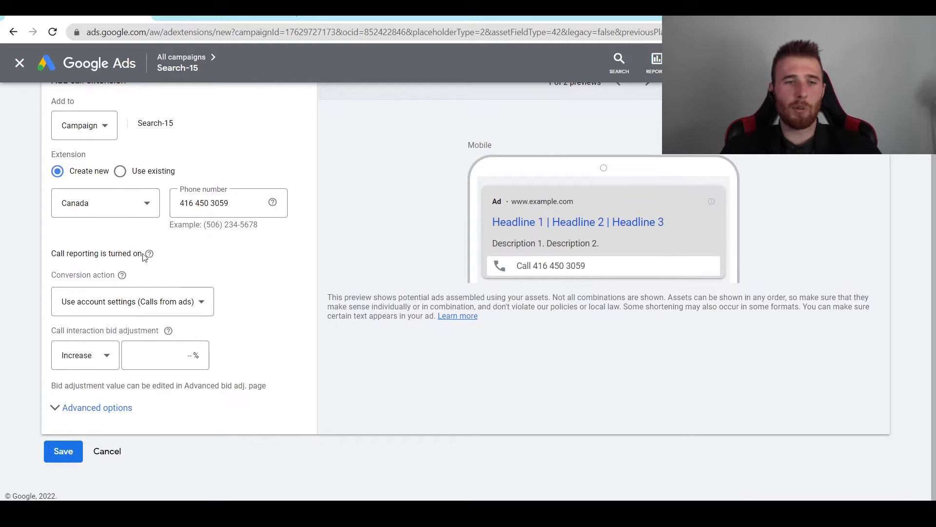
mouse_move(150, 255)
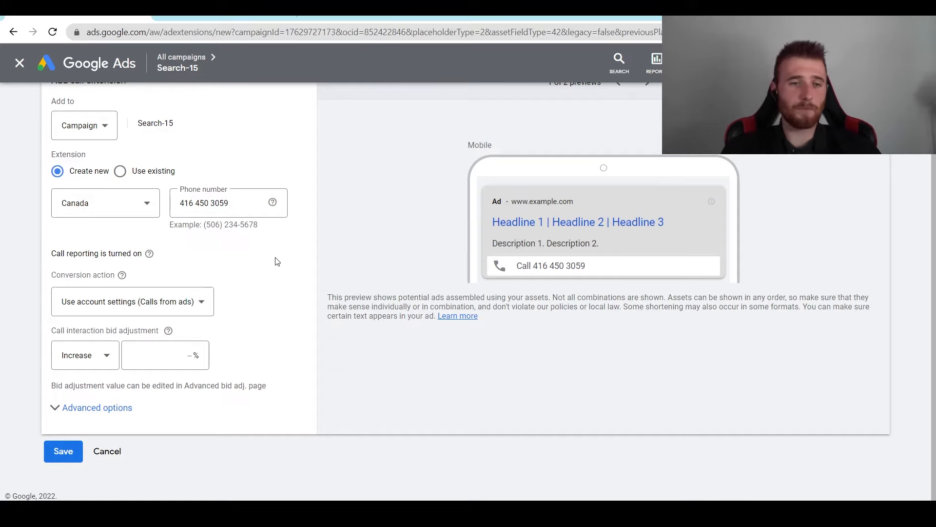
left_click(207, 300)
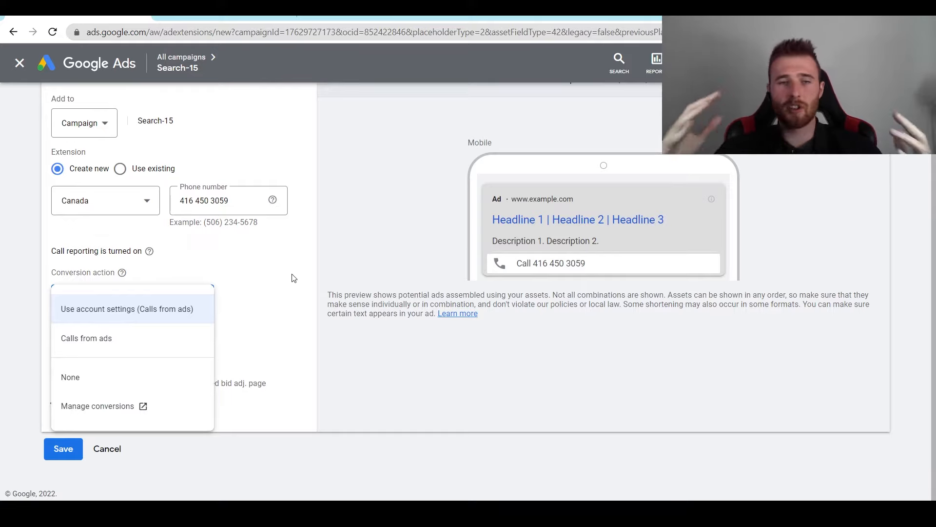
left_click(293, 278)
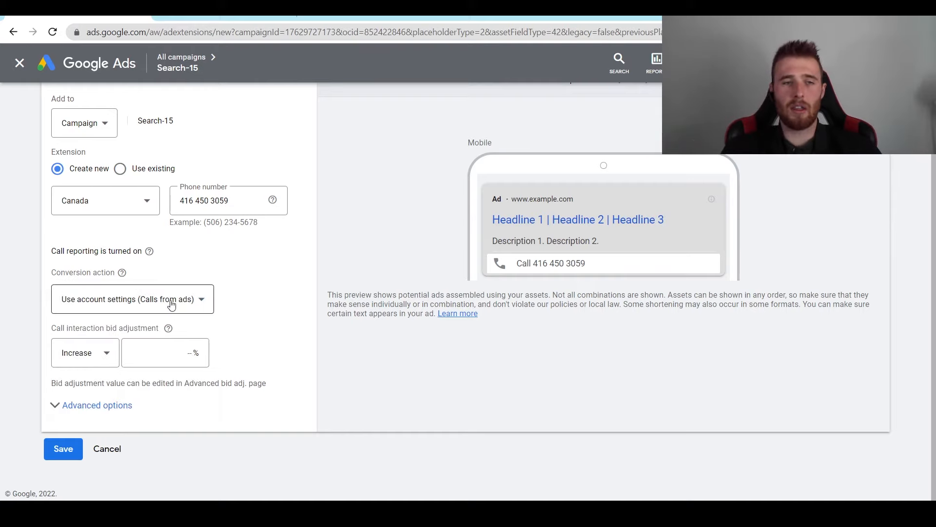
Open the account's Conversions page in a separate browser tab.
left_click(697, 63)
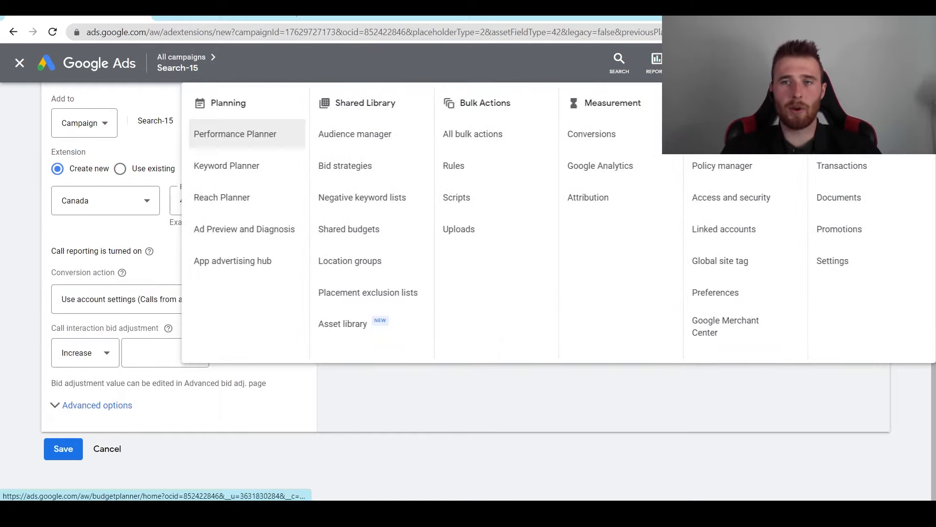
right_click(592, 127)
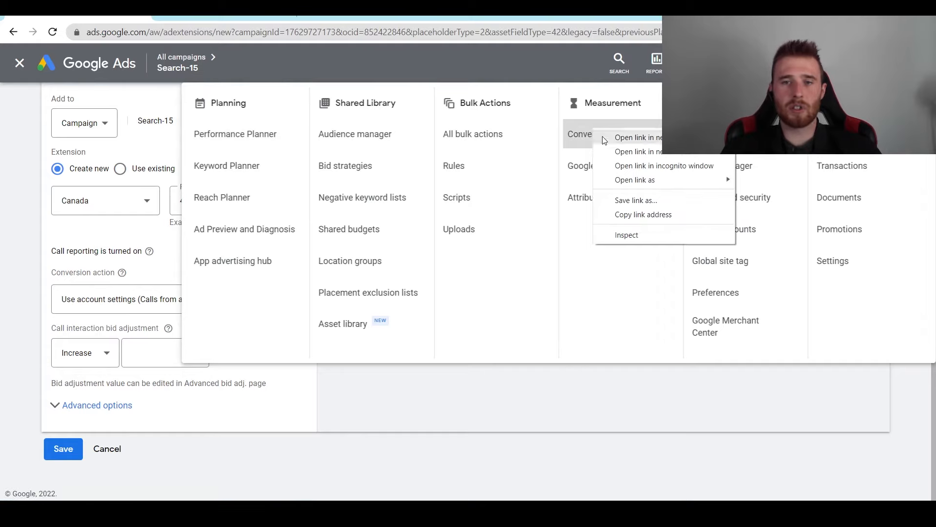
left_click(610, 134)
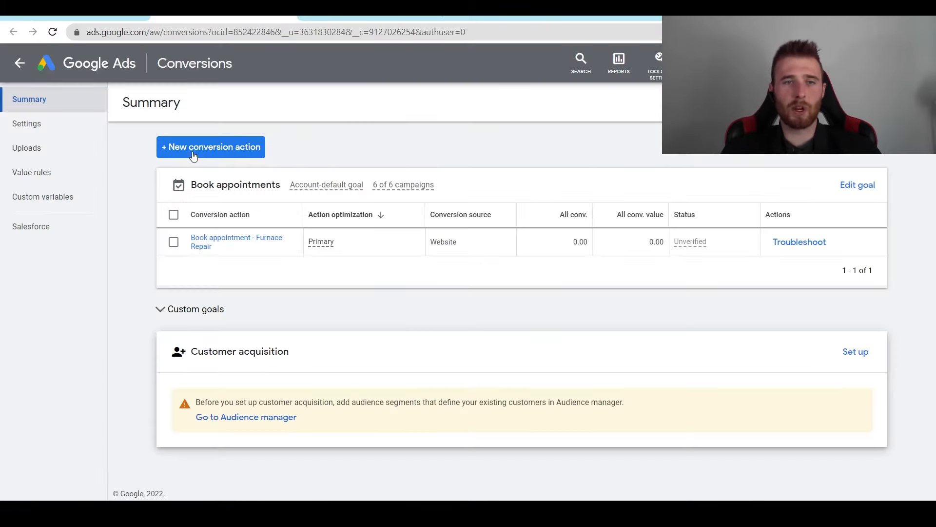
Start a new phone calls conversion action for calls from ads using call extensions or call-only ads.
left_click(208, 150)
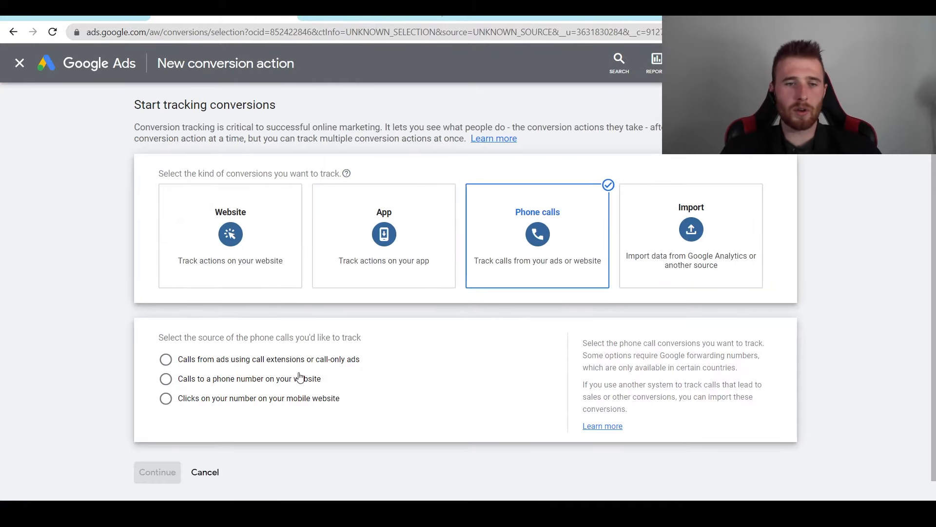
left_click(200, 359)
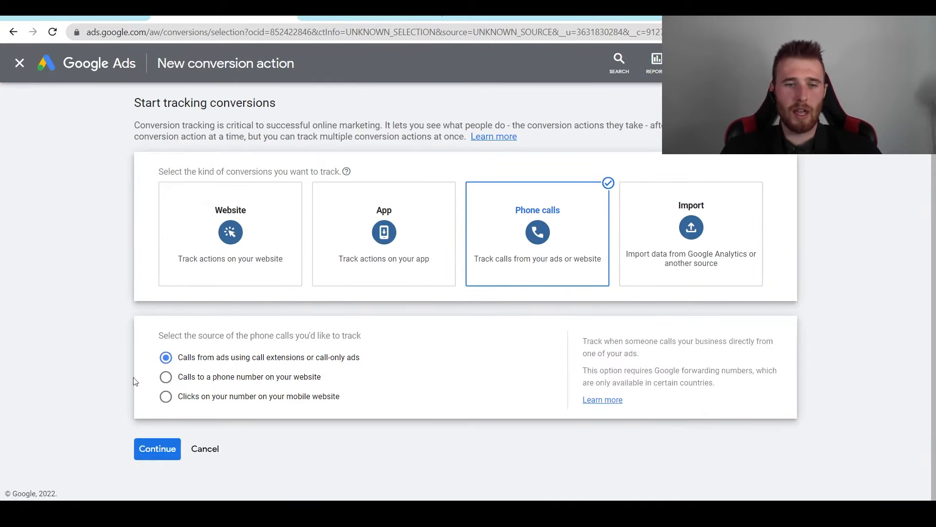
left_click(152, 448)
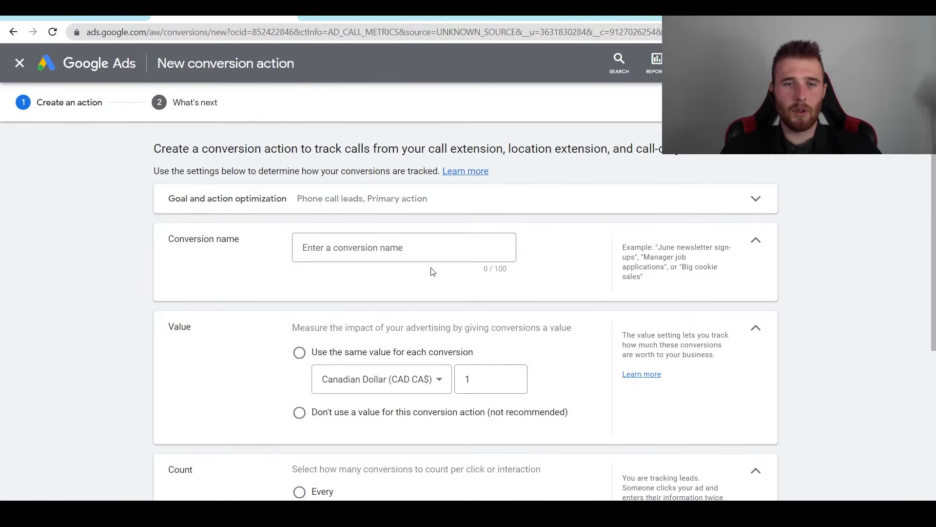
Name the conversion action "Call Extension".
left_click(336, 246)
type("Call E")
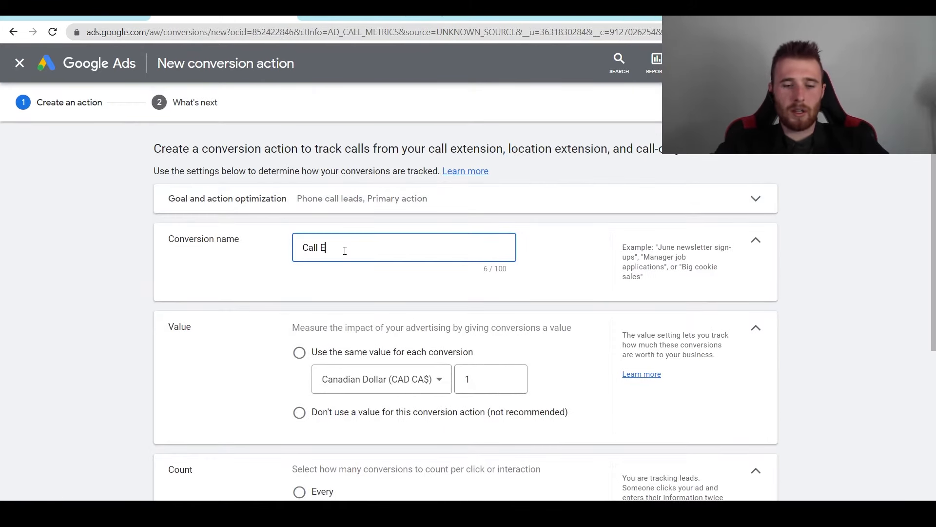
type("xnt")
key("BackSpace")
key("BackSpace")
type("tension")
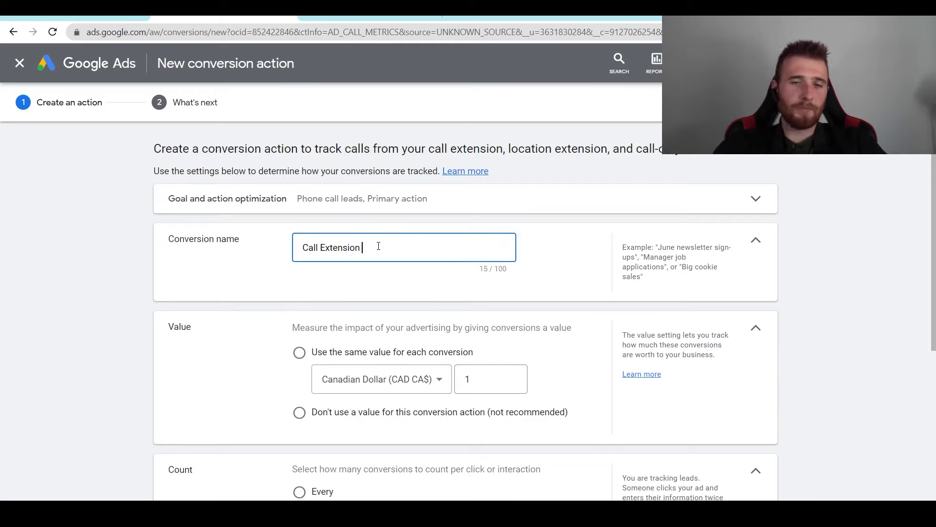
Choose not to use a value for this conversion action.
scroll(272, 234, "down", 3)
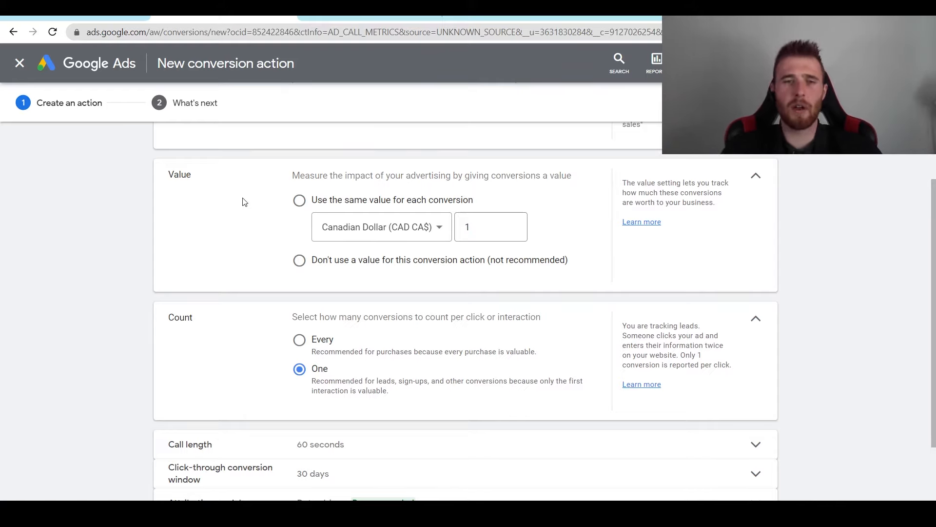
left_click(300, 260)
scroll(273, 230, "down", 2)
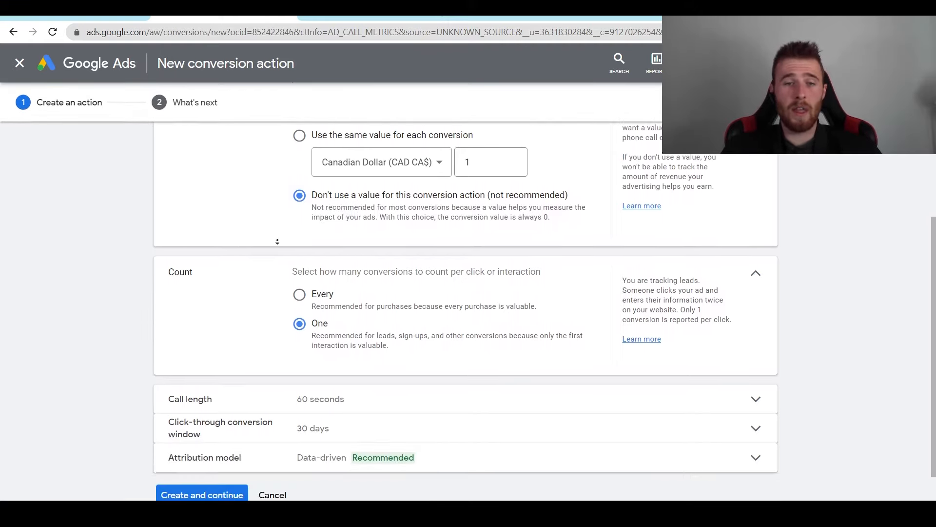
Examine the Count setting for how many conversions are counted per click or interaction.
scroll(277, 241, "down", 1)
left_click_drag(345, 230, 504, 233)
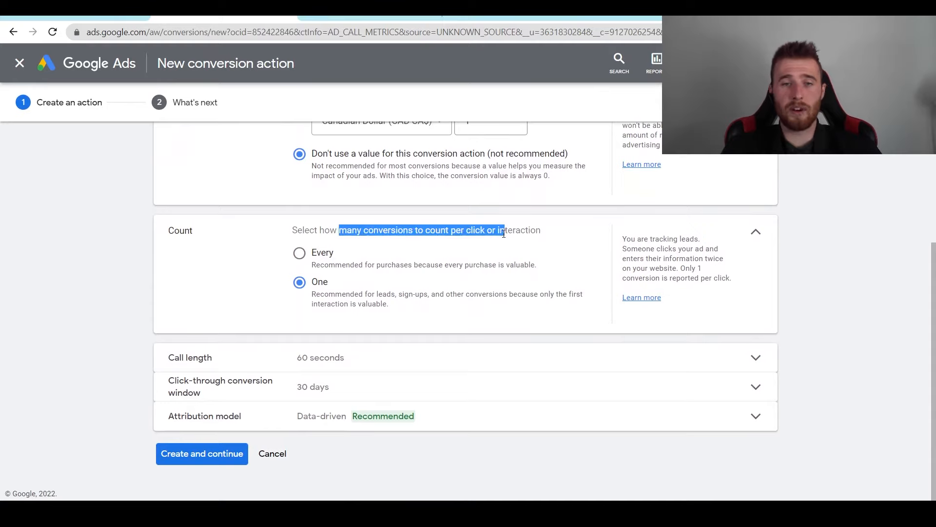
left_click_drag(291, 229, 453, 249)
left_click(459, 234)
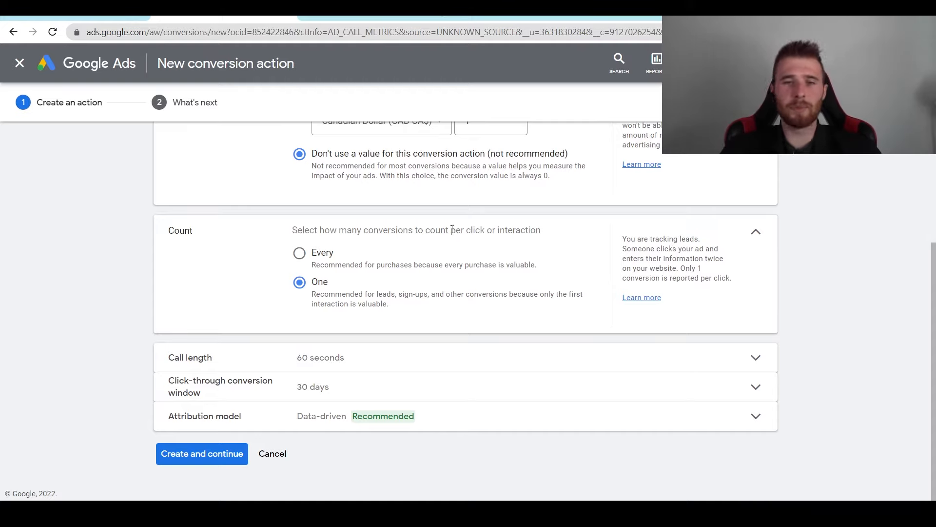
Set the minimum call length that counts as a conversion to 5 seconds.
left_click(342, 357)
scroll(241, 310, "down", 1)
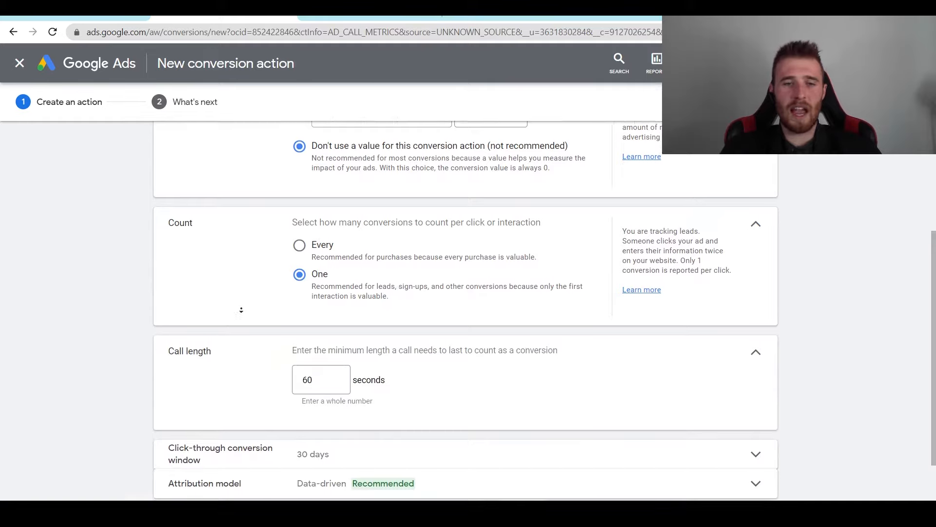
scroll(245, 311, "down", 1)
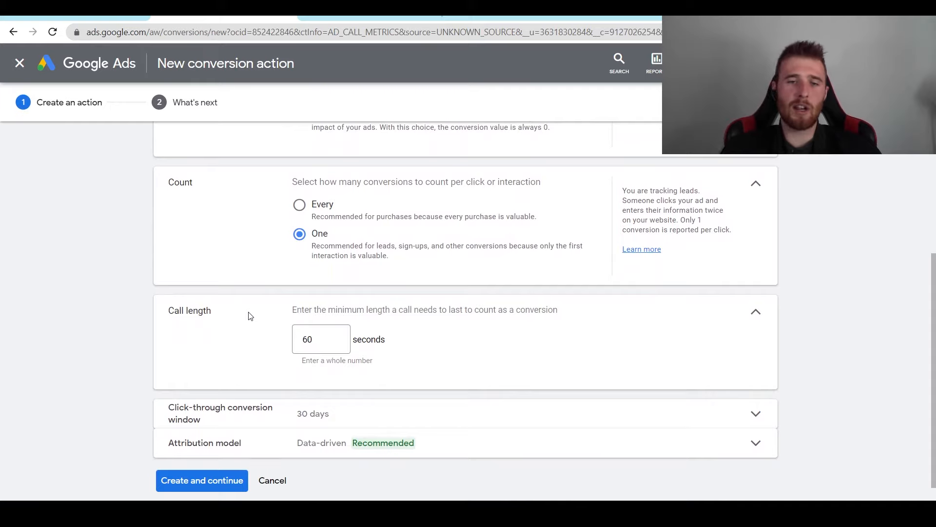
left_click(344, 350)
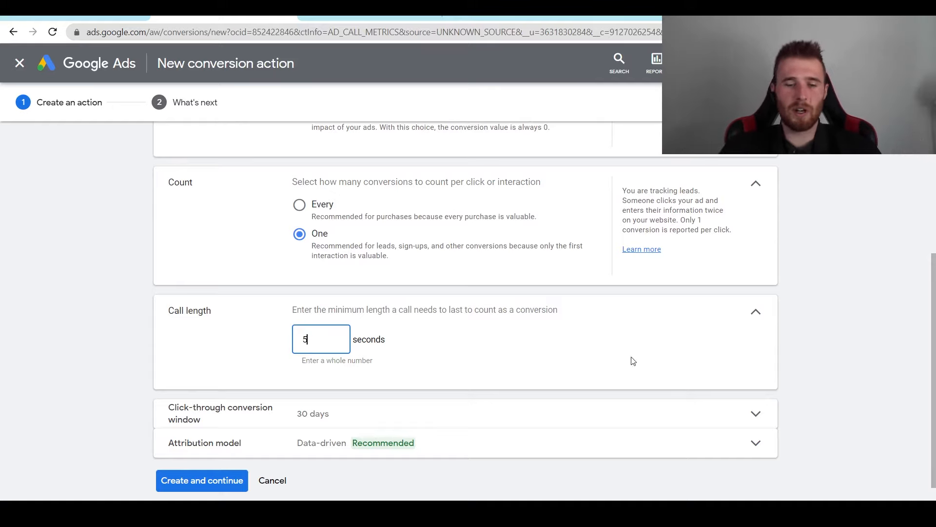
Set the click-through conversion window of the conversion action to 60 days.
middle_click(792, 322)
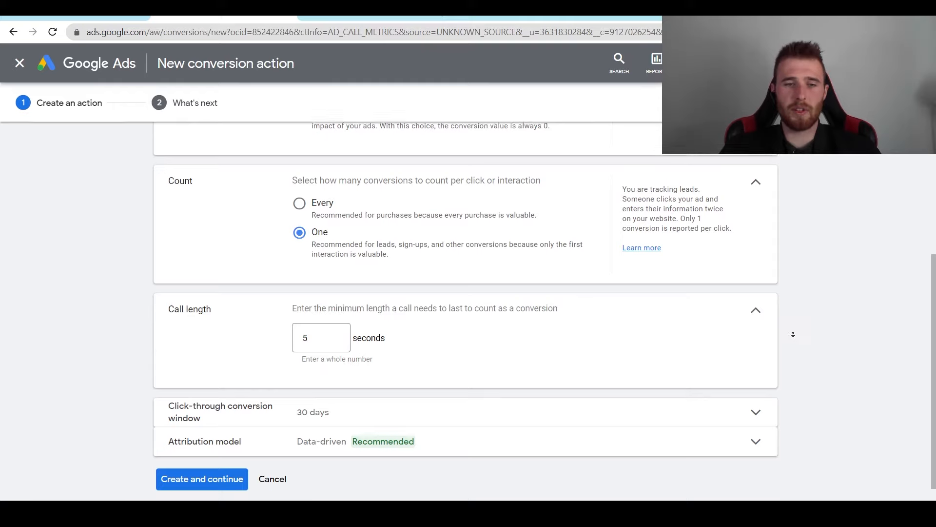
middle_click(801, 338)
left_click(312, 408)
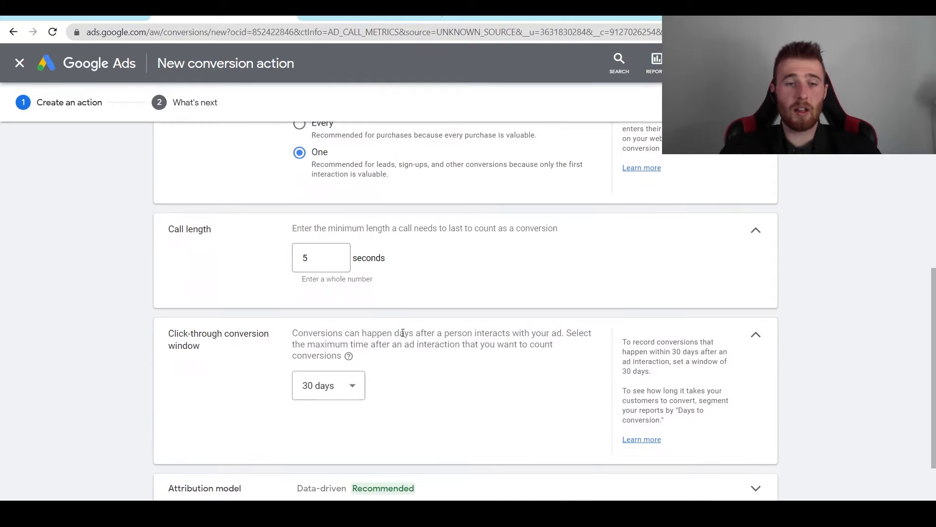
scroll(468, 371, "down", 1)
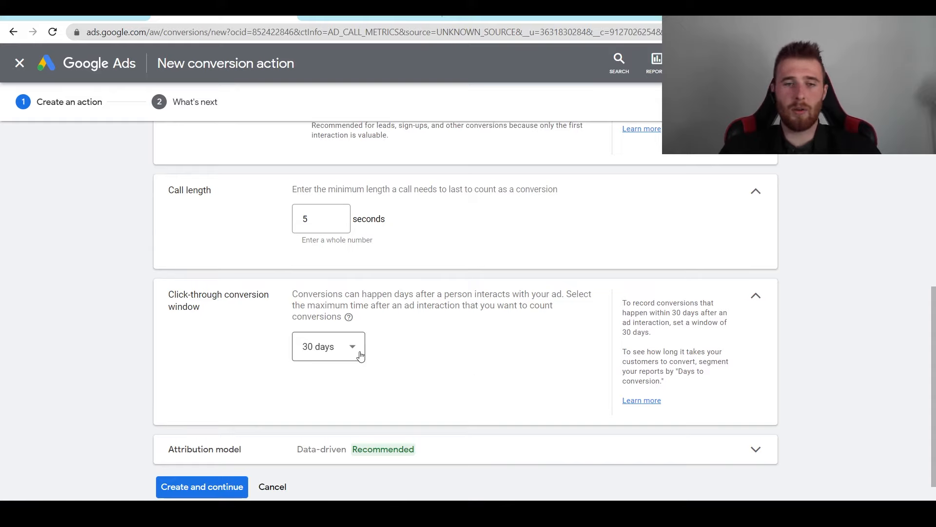
left_click(359, 355)
left_click(351, 349)
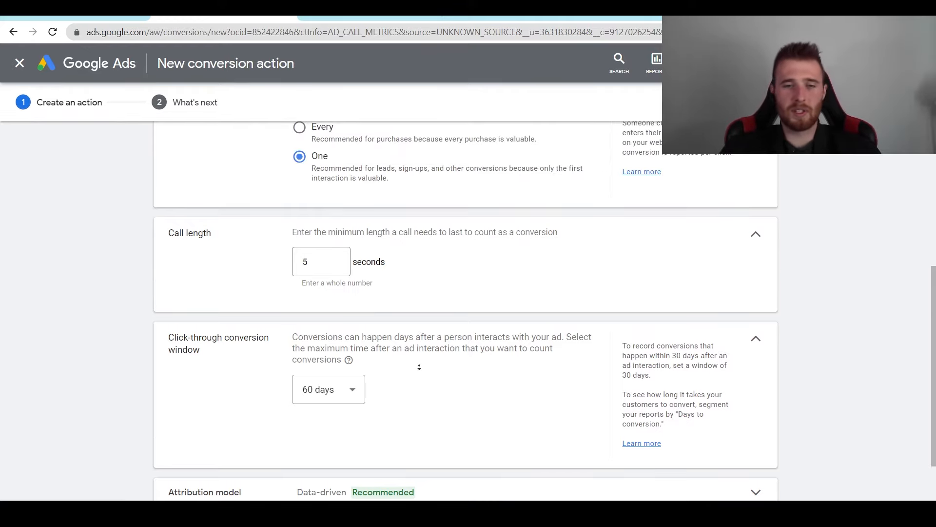
Choose Data-driven as the attribution model and finish creating the conversion action.
scroll(419, 367, "down", 1)
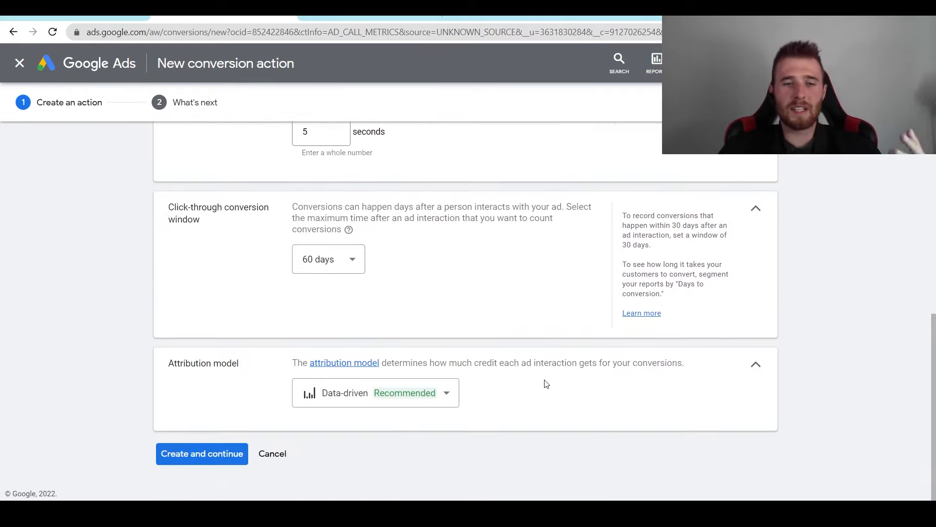
left_click(454, 391)
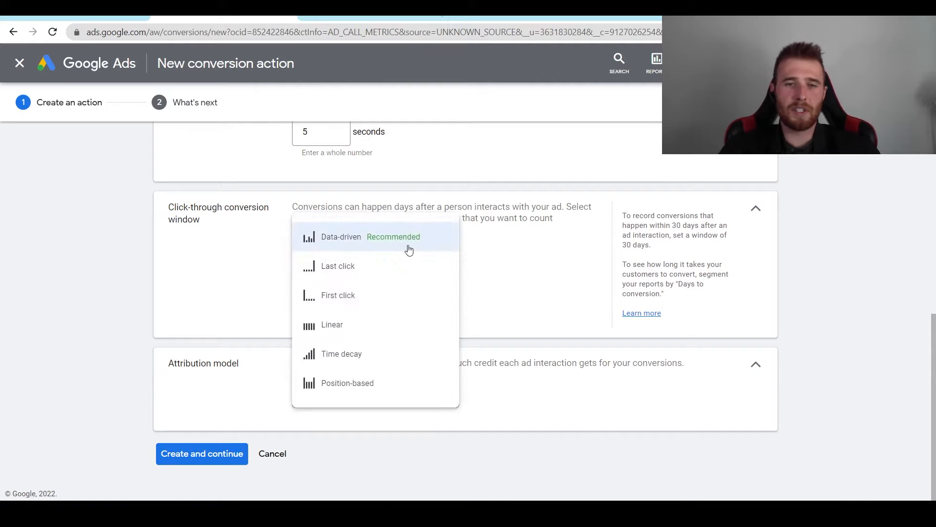
left_click(547, 391)
left_click(348, 405)
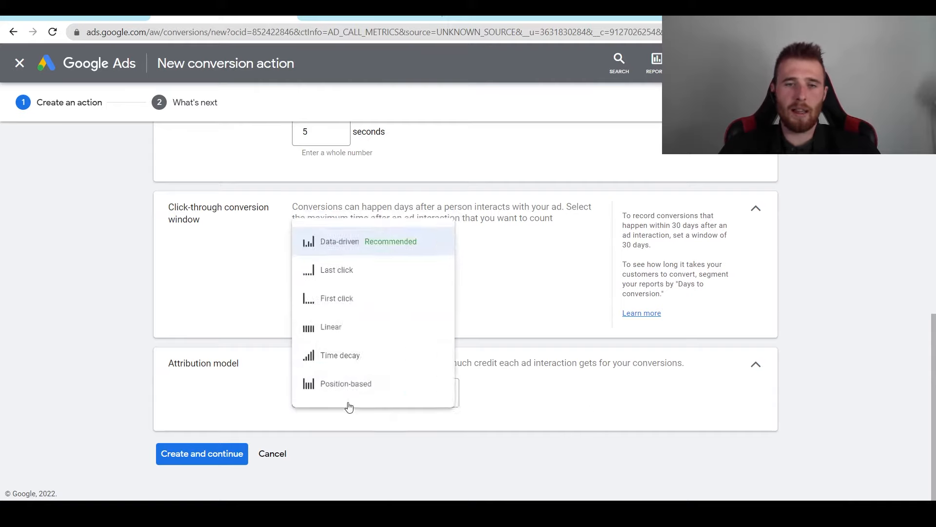
mouse_move(347, 269)
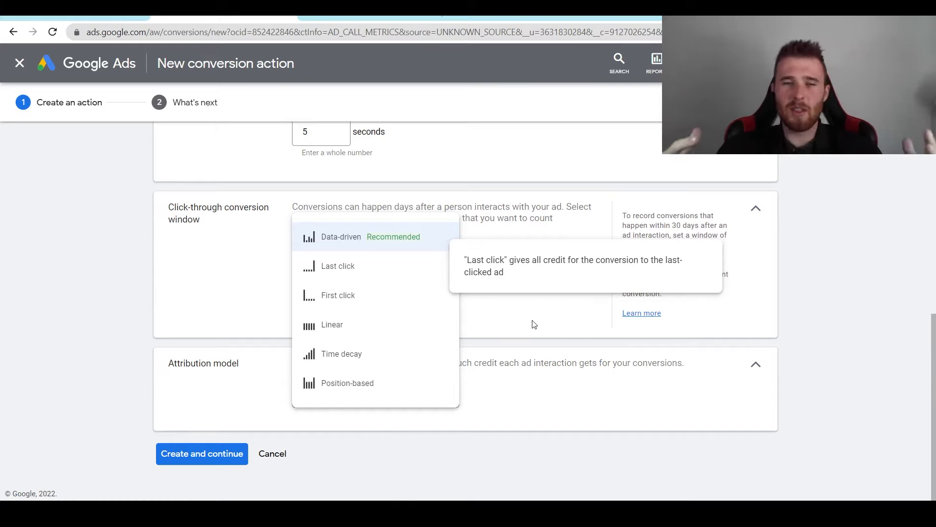
left_click(323, 237)
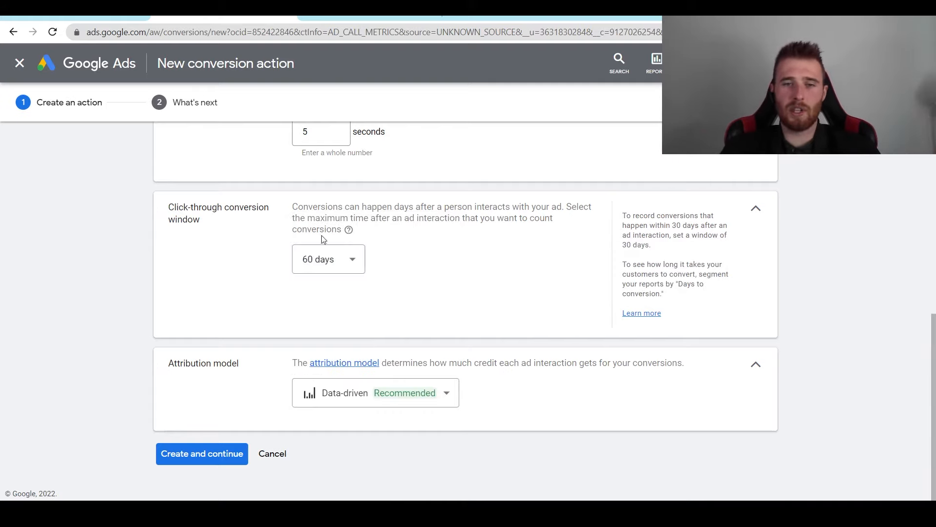
left_click(178, 451)
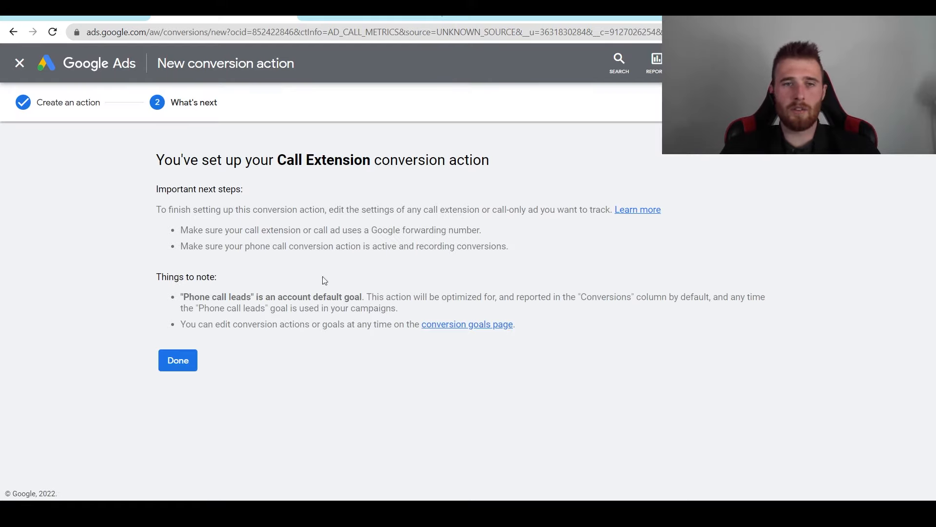
left_click(178, 362)
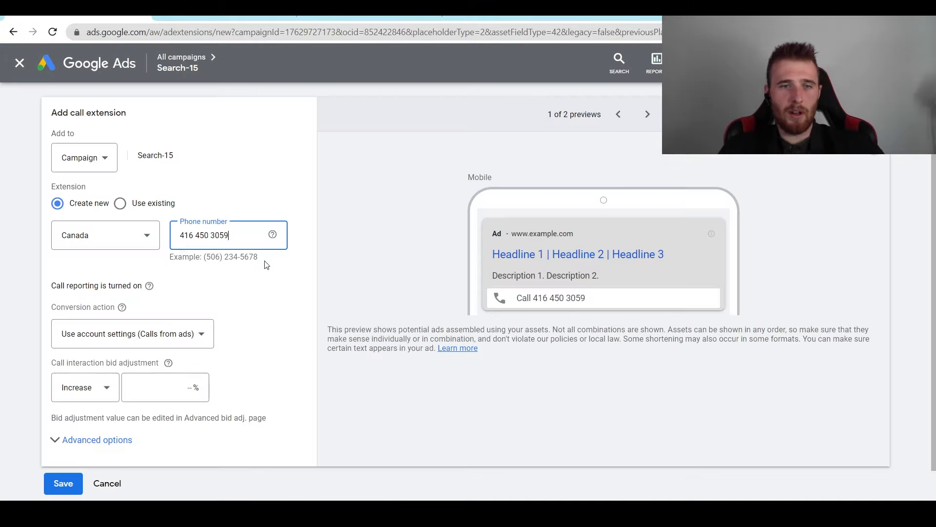
Assign the Call Extension conversion action to the new call extension and set its call interaction bid adjustment to Decrease.
left_click(198, 326)
left_click(83, 389)
scroll(142, 242, "down", 1)
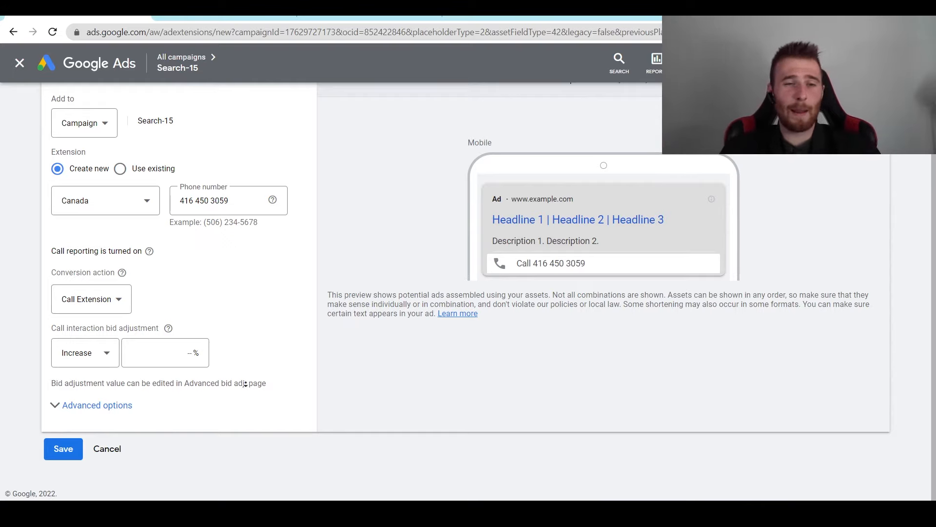
left_click_drag(56, 327, 126, 328)
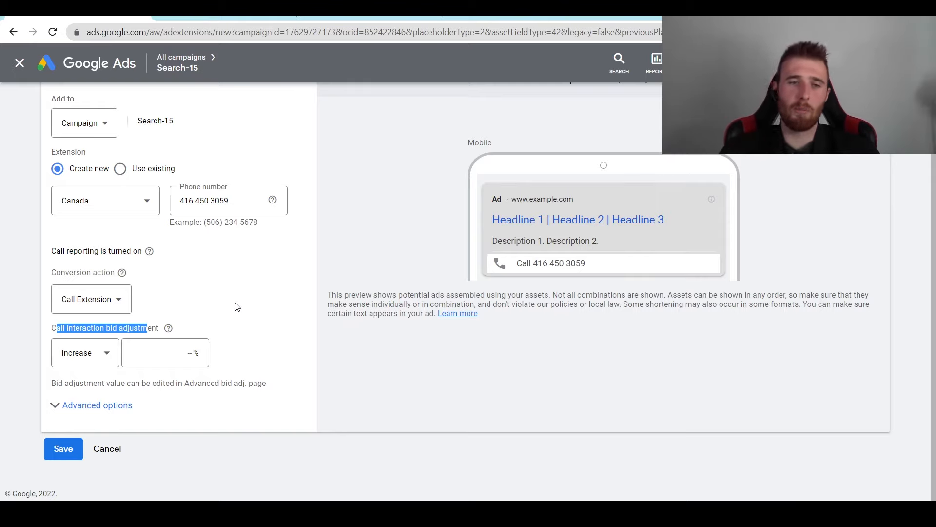
left_click(85, 353)
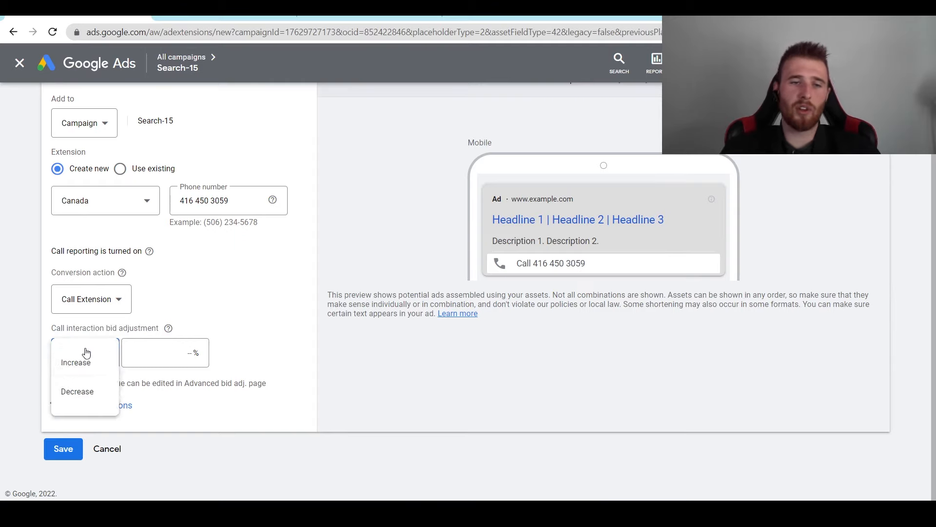
left_click(96, 390)
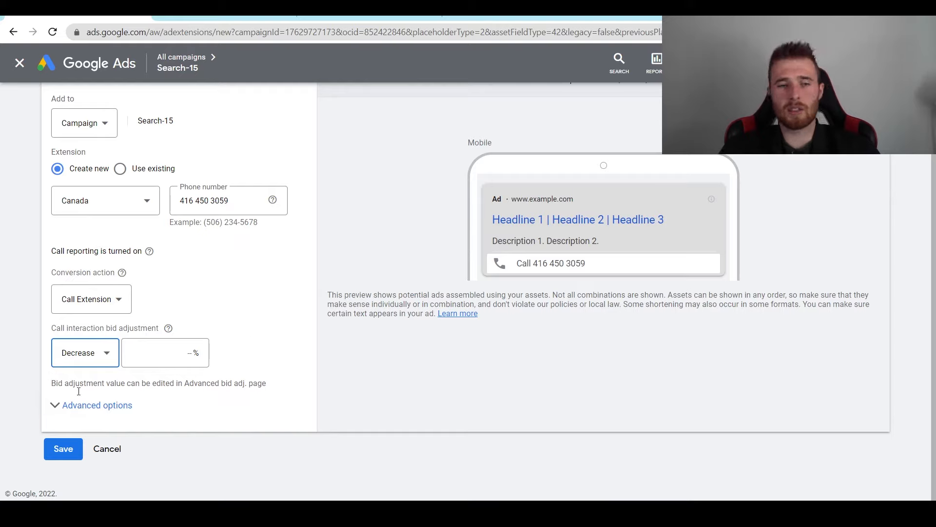
Examine the call extension's advanced options for device preference, start and end dates, and days and hours.
left_click(100, 405)
scroll(246, 356, "down", 3)
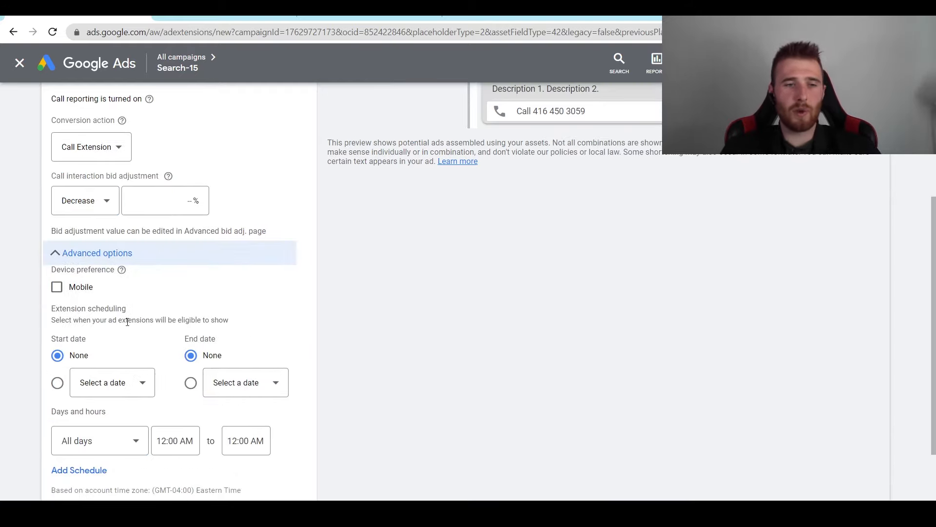
left_click(82, 289)
left_click(79, 287)
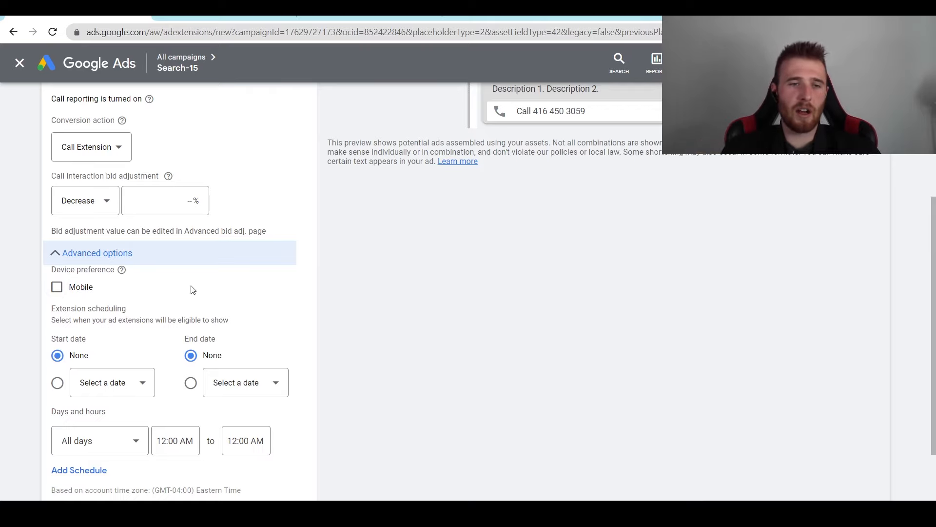
scroll(318, 325, "down", 2)
scroll(318, 325, "down", 2)
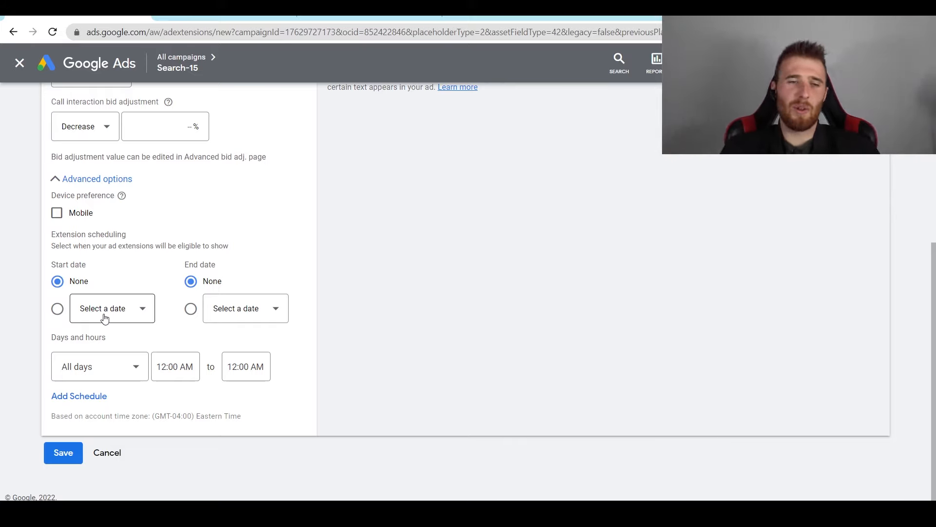
scroll(396, 297, "down", 1)
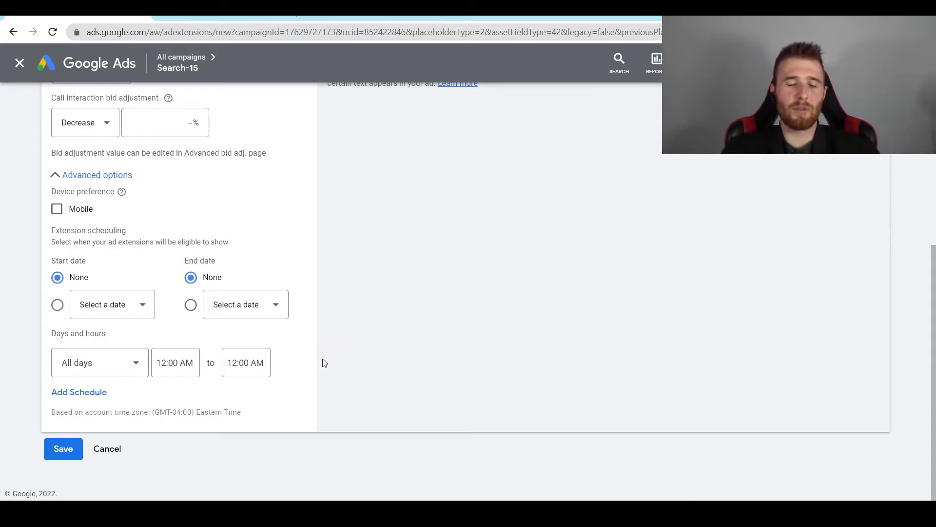
Review the call extension's settings and save it to the Search-15 campaign.
scroll(352, 306, "up", 5)
scroll(349, 266, "down", 5)
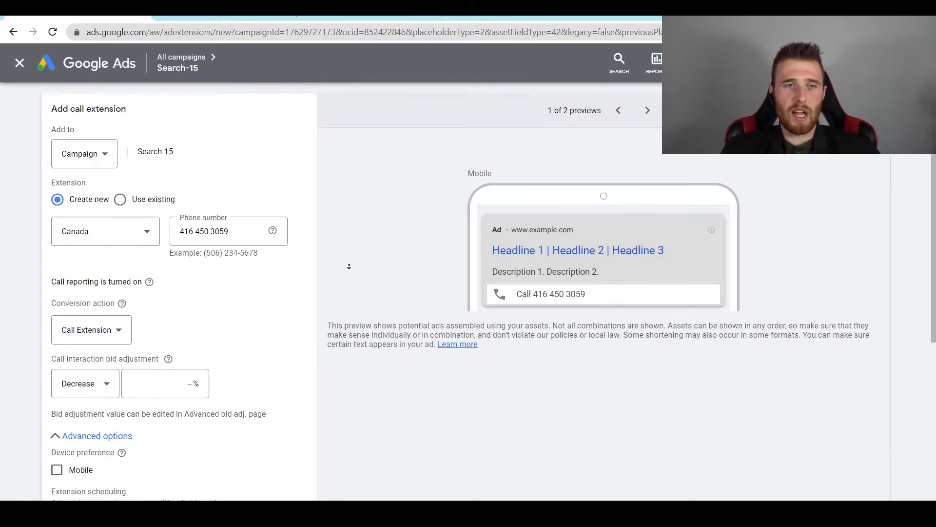
scroll(149, 331, "up", 3)
scroll(150, 331, "down", 3)
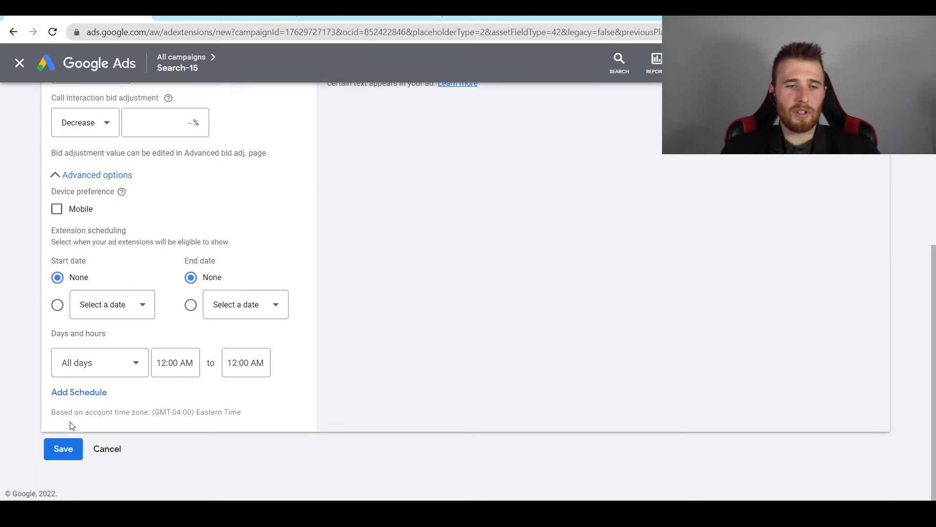
left_click(63, 447)
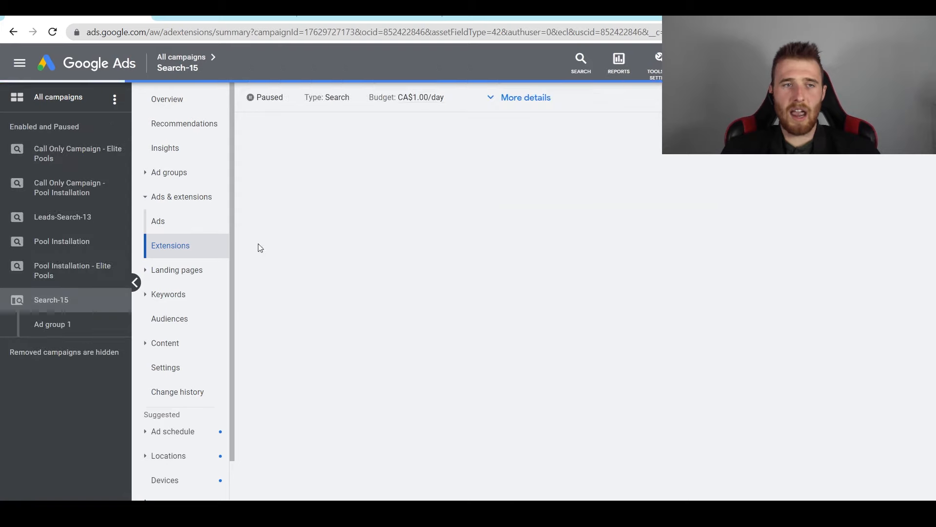